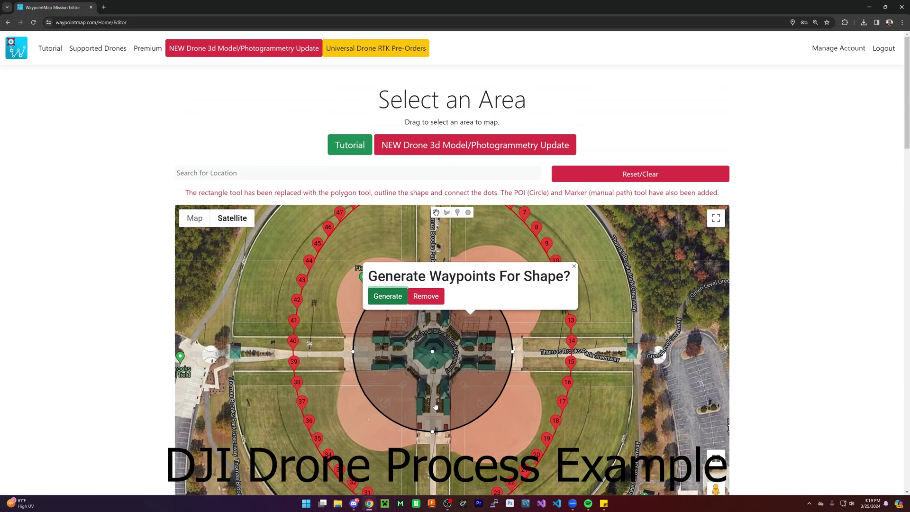
Generate waypoints for the inner circle, adding waypoints 53–79 around the central building.
left_click(474, 405)
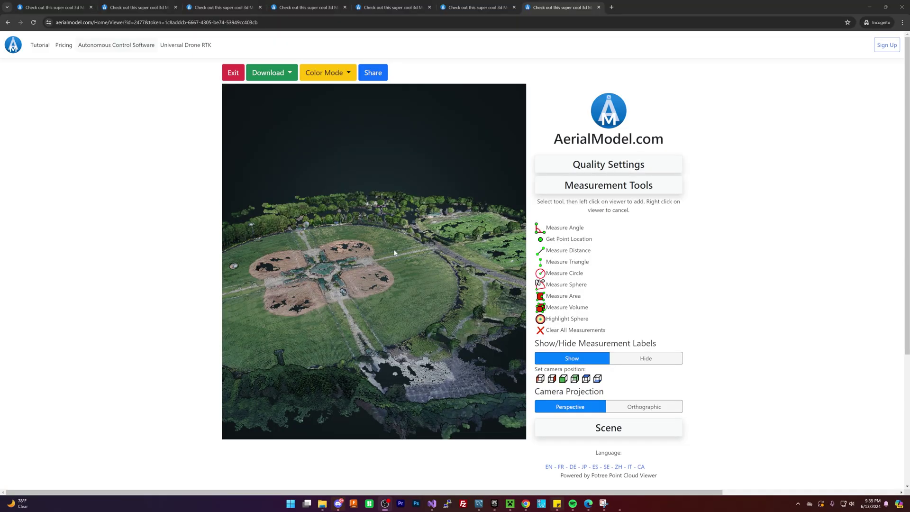
Orbit the cloverleaf model to a low side angle, then bring up the top-down cloverleaf model.
left_click_drag(395, 253, 441, 269)
key("ctrl+shift+Tab")
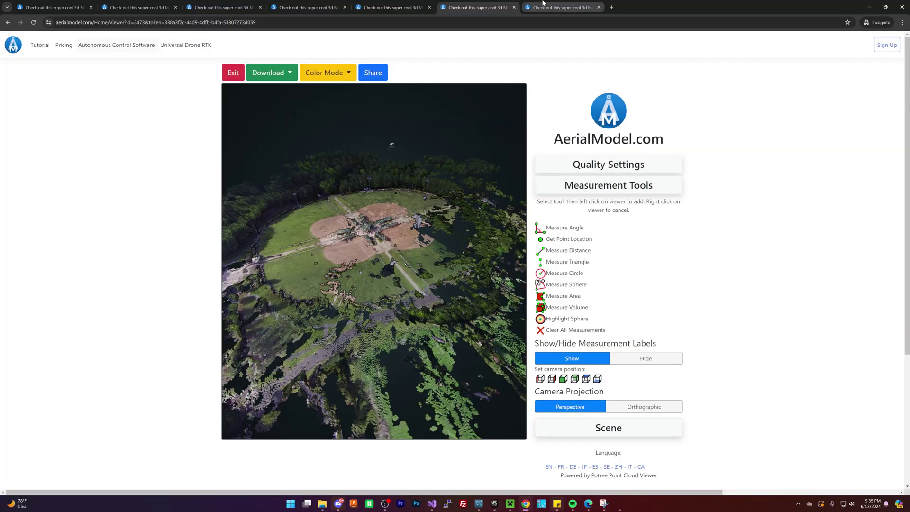
Switch to the whole-field point-cloud model, view it top-down, and check its Quality Settings.
left_click(543, 3)
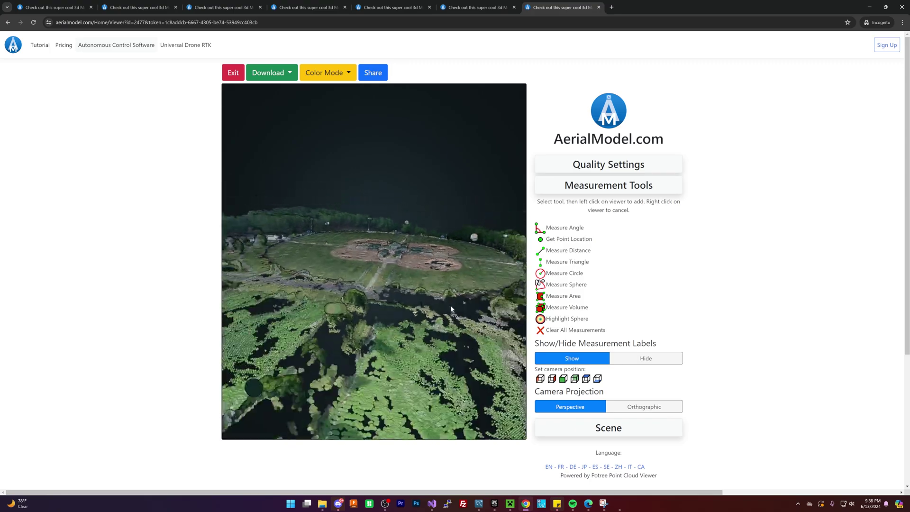
left_click_drag(437, 283, 444, 304)
scroll(445, 307, "up", 5)
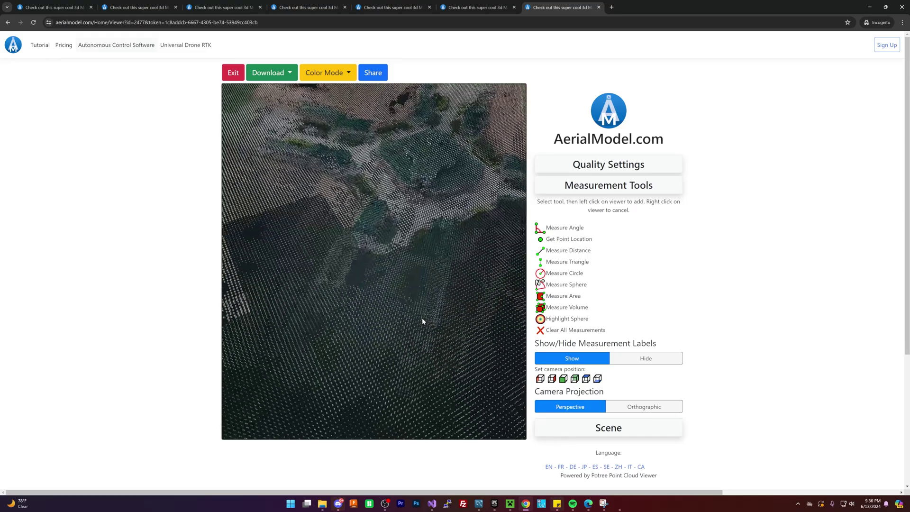
left_click(566, 165)
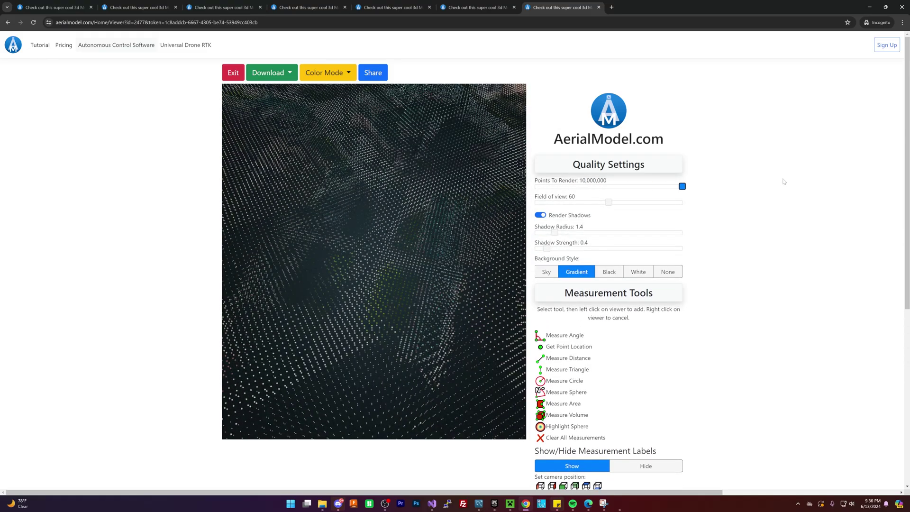
left_click(609, 165)
scroll(409, 281, "down", 5)
Inspect the field model's 0.59 m measurement from oblique and overhead views, then move to the pavilion model.
left_click_drag(414, 310, 362, 279)
scroll(376, 276, "up", 5)
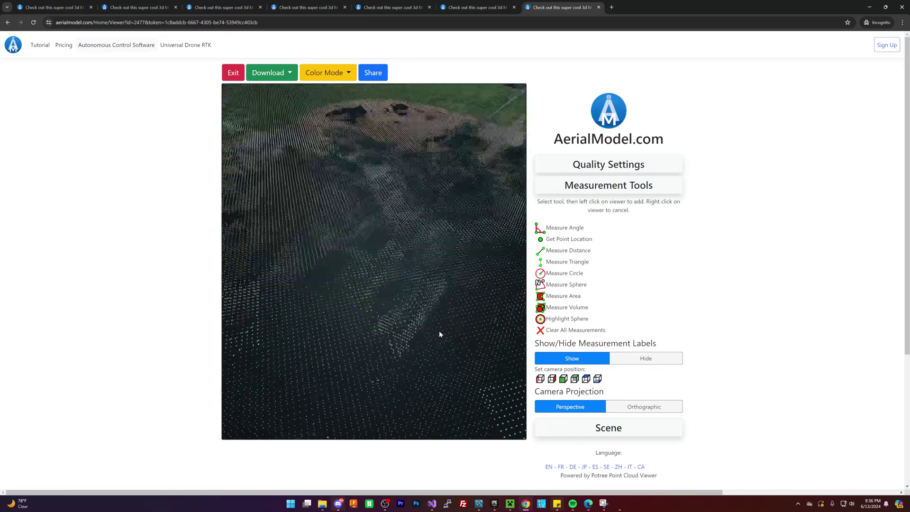
scroll(443, 329, "down", 5)
left_click_drag(407, 310, 366, 295)
scroll(457, 247, "up", 5)
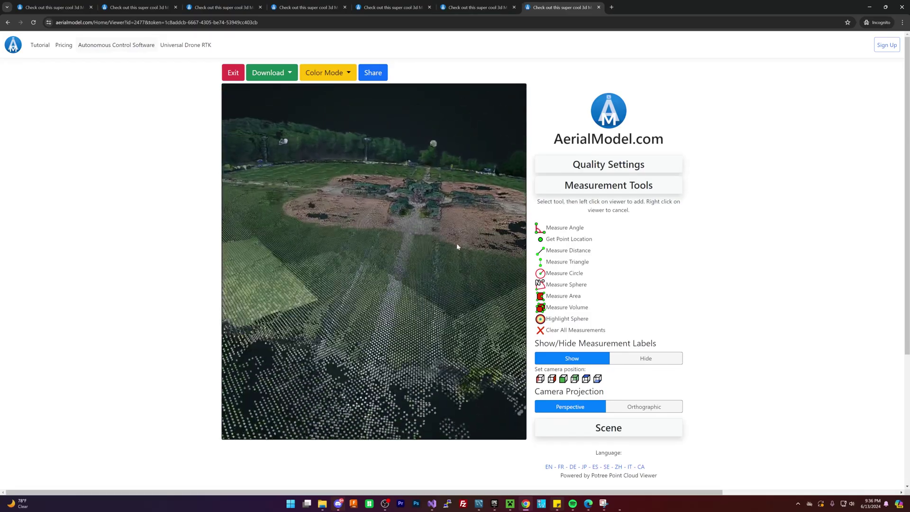
scroll(427, 268, "up", 5)
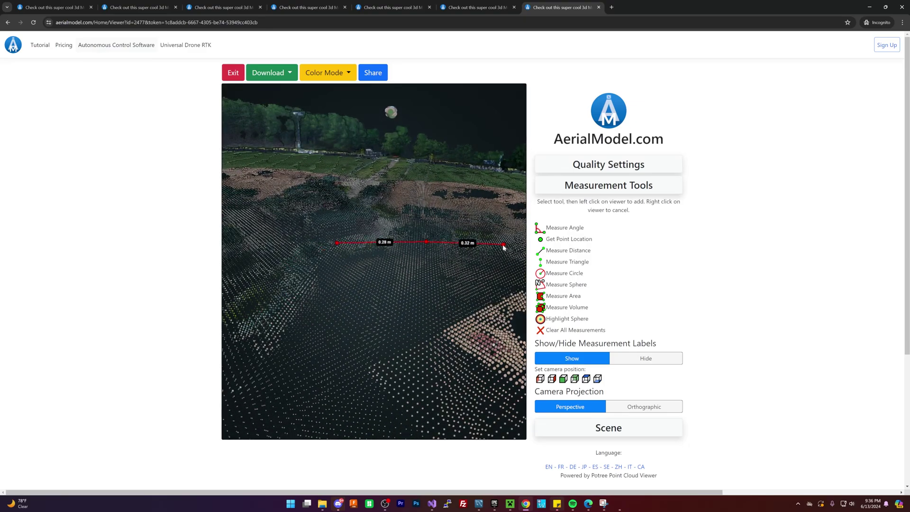
scroll(418, 278, "down", 5)
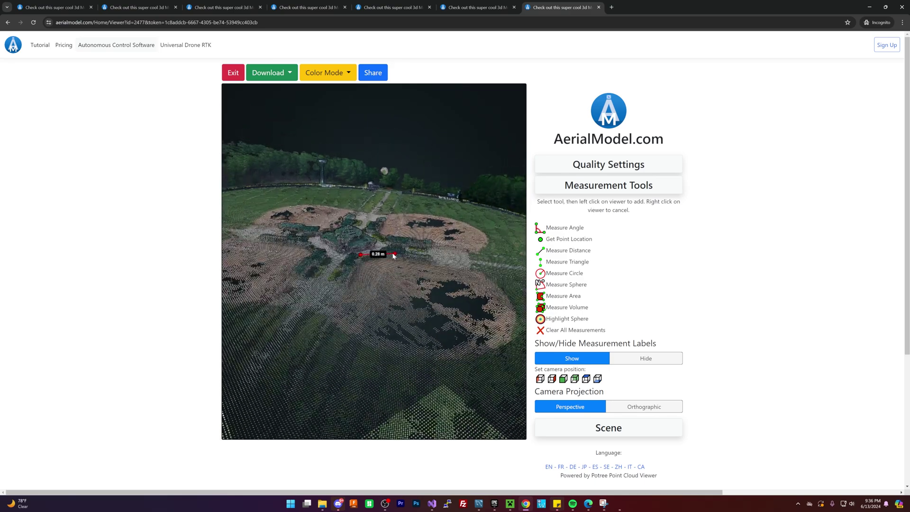
left_click_drag(417, 265, 377, 239)
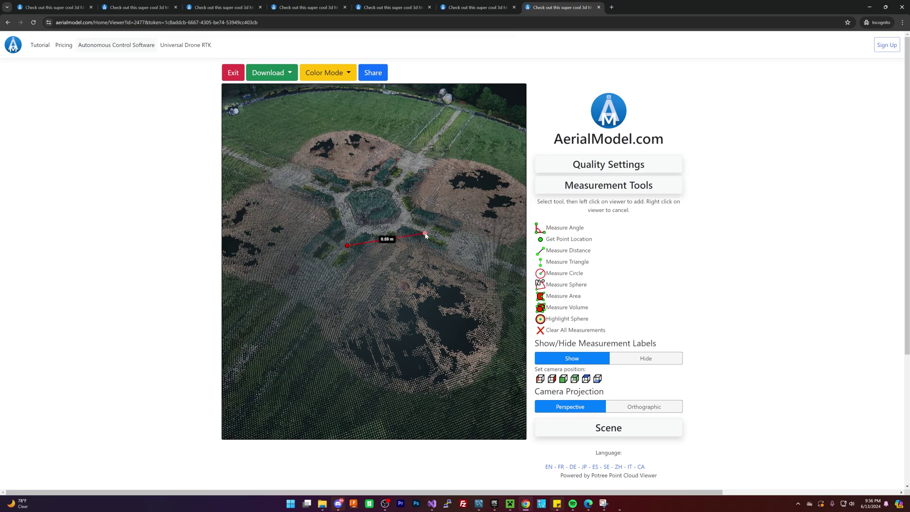
scroll(425, 249, "down", 3)
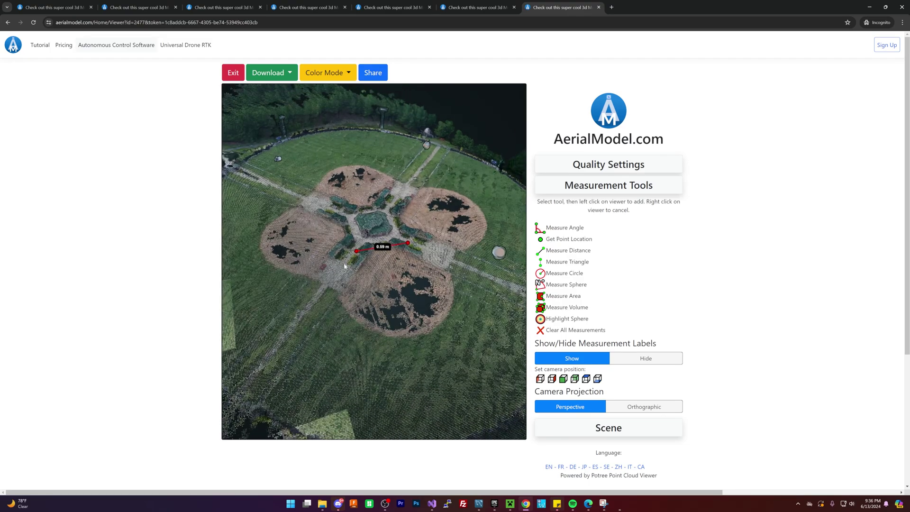
scroll(358, 265, "up", 6)
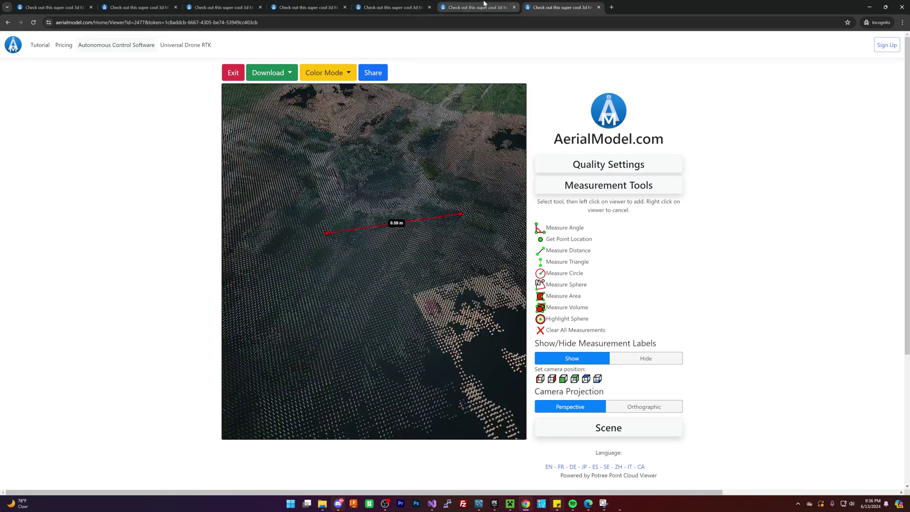
scroll(432, 237, "down", 6)
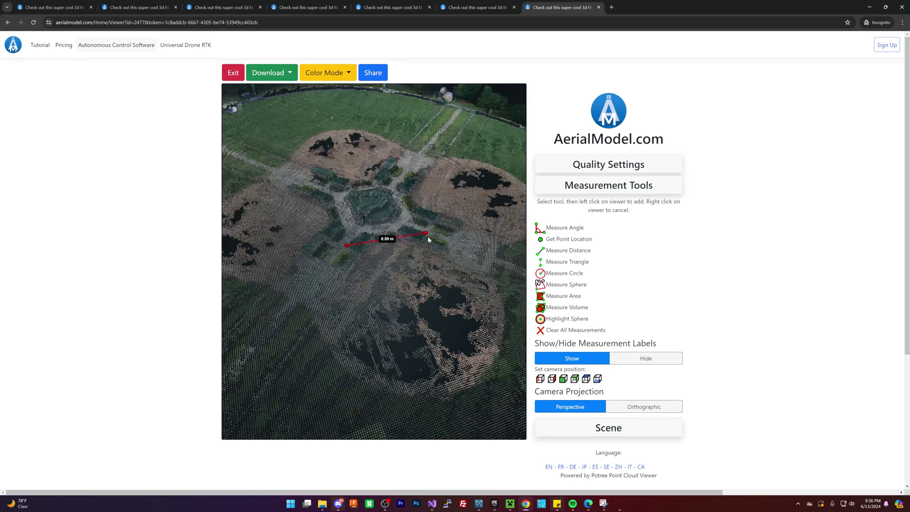
left_click(304, 7)
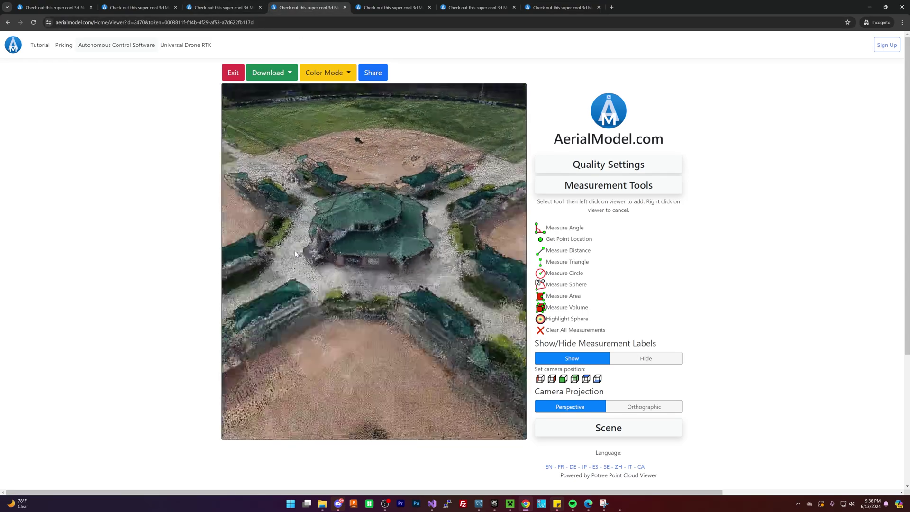
Cycle through the cloverleaf and field model tabs and return to the detailed pavilion model.
scroll(295, 255, "down", 6)
key("ctrl+Tab")
scroll(383, 271, "down", 5)
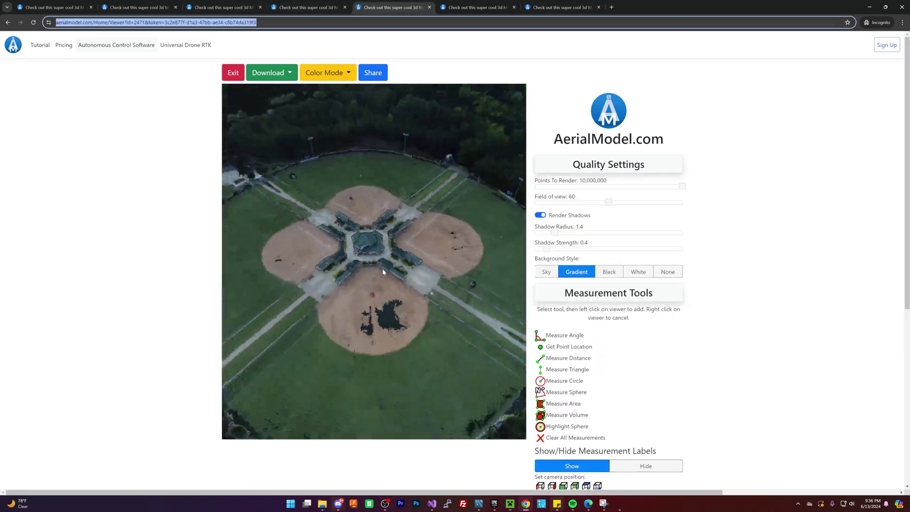
scroll(383, 272, "up", 5)
left_click(342, 265)
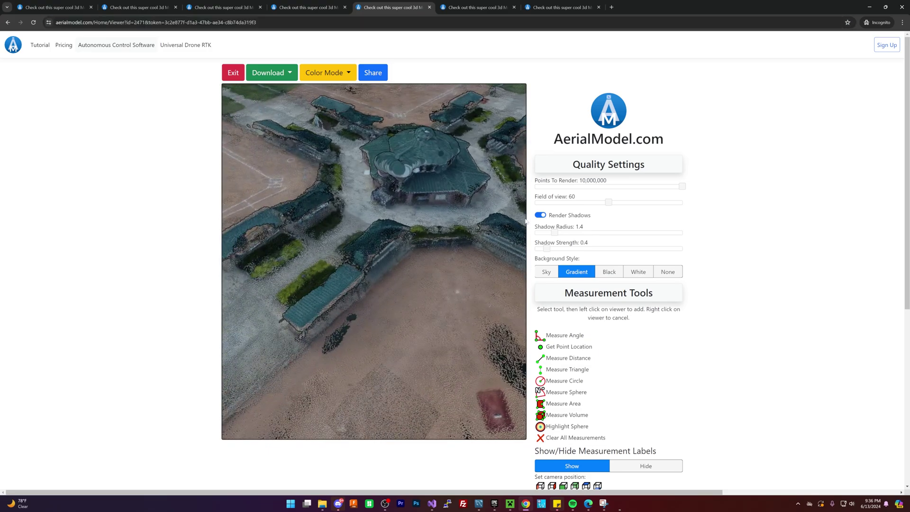
left_click(474, 8)
left_click(550, 4)
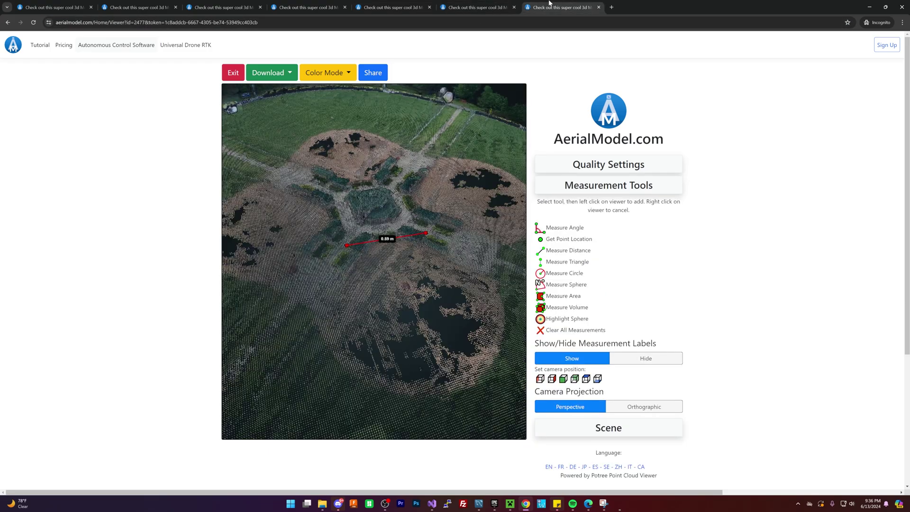
left_click(390, 4)
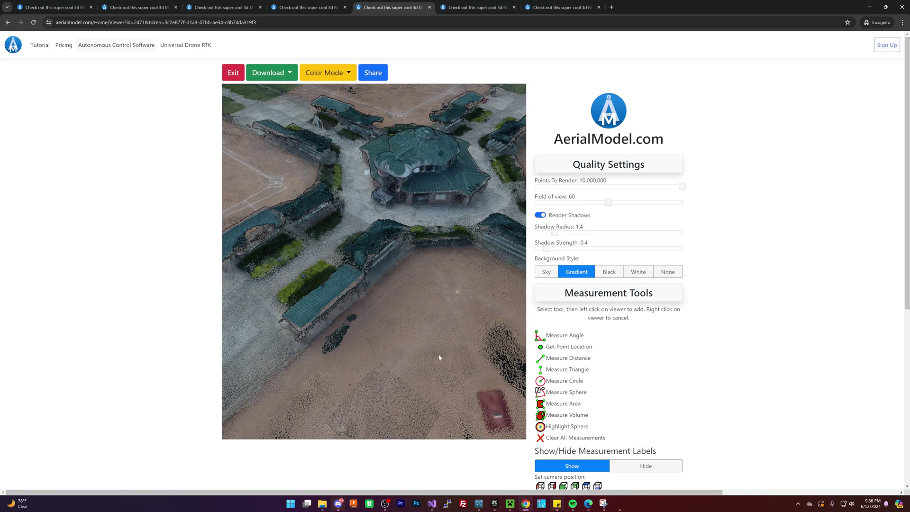
Compare the pavilion model's 39.83 m infield line against the field model's 0.59 m measurement.
scroll(283, 317, "down", 5)
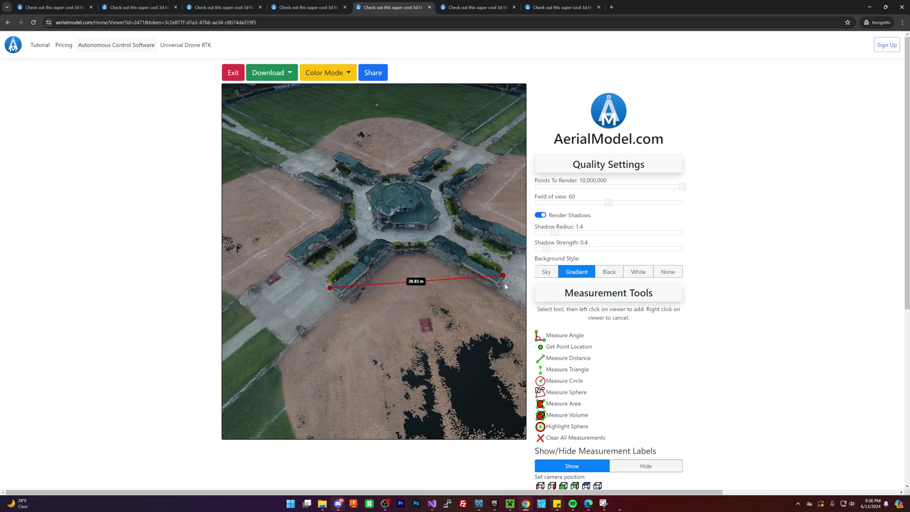
left_click(566, 3)
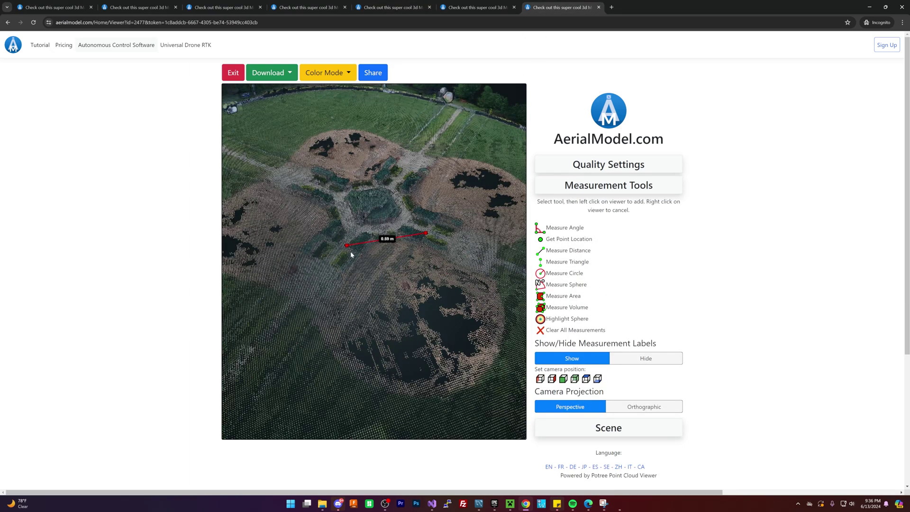
left_click_drag(346, 248, 321, 233)
scroll(325, 233, "down", 2)
scroll(332, 246, "down", 1)
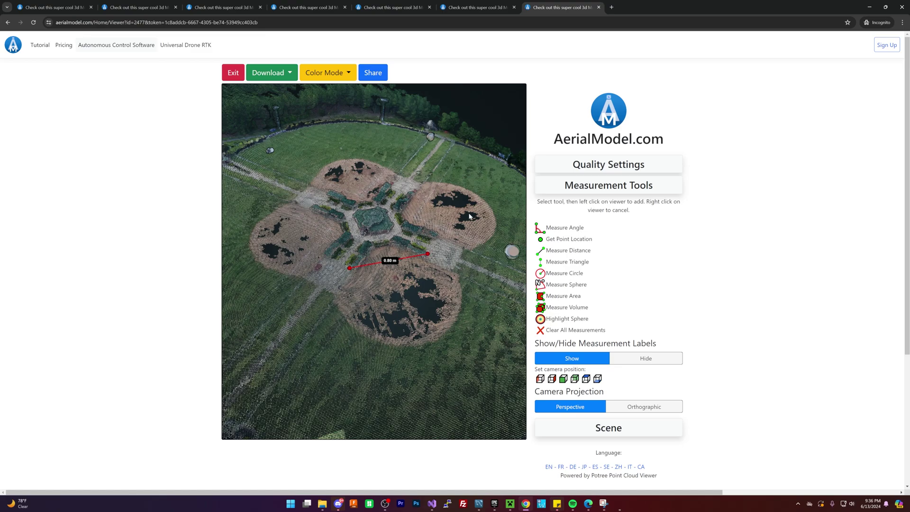
left_click(451, 4)
left_click(407, 3)
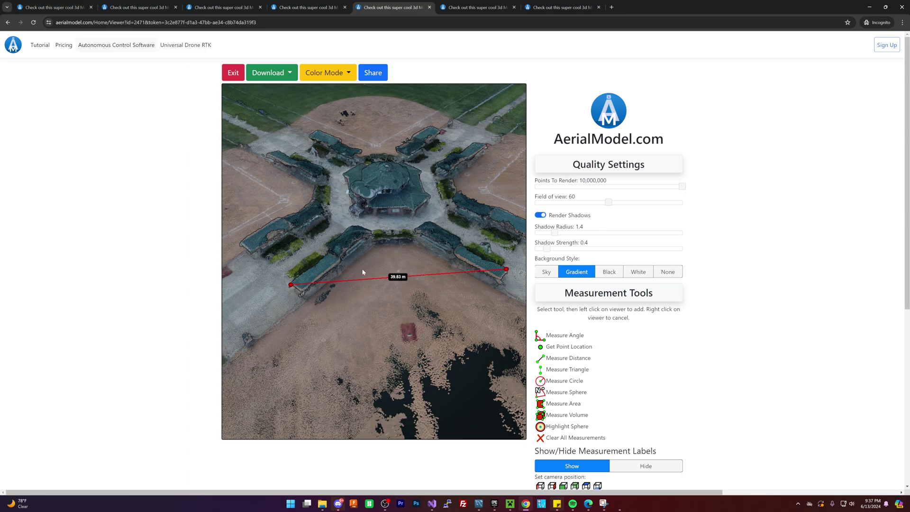
Start a distance measurement on the top-down cloverleaf model, comparing it with the field and pavilion models.
left_click(547, 4)
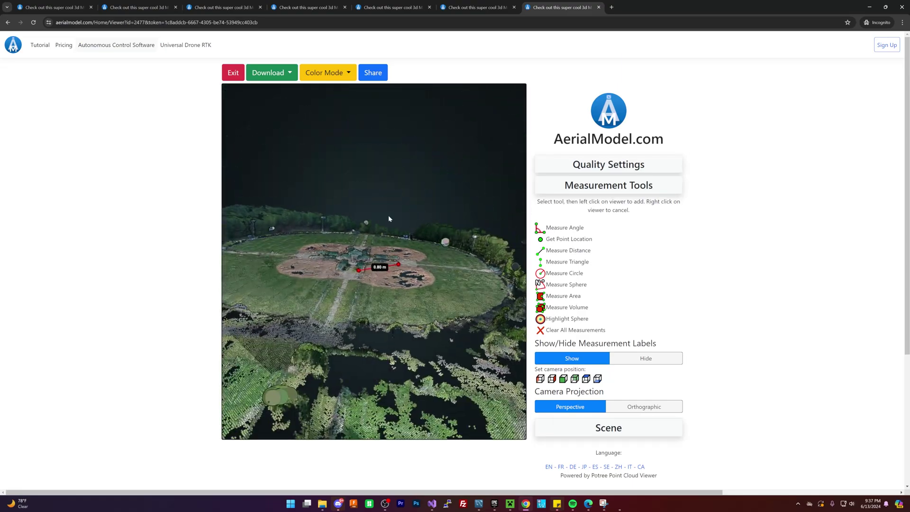
key("ctrl+shift+Tab")
scroll(396, 243, "up", 5)
left_click(541, 251)
scroll(374, 285, "down", 5)
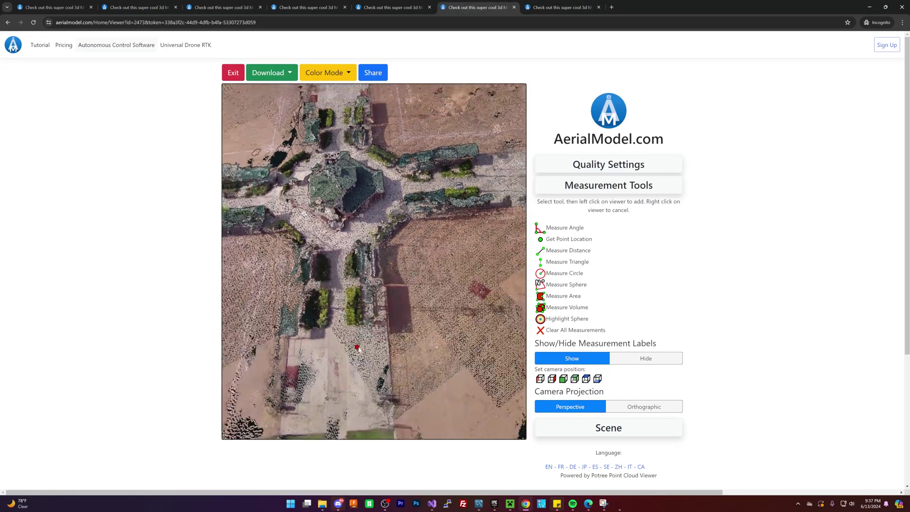
scroll(368, 317, "up", 3)
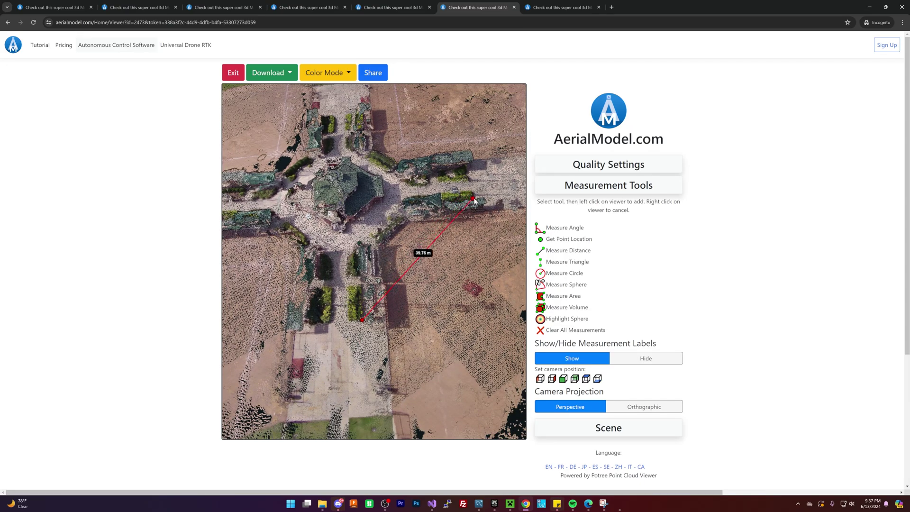
left_click(549, 3)
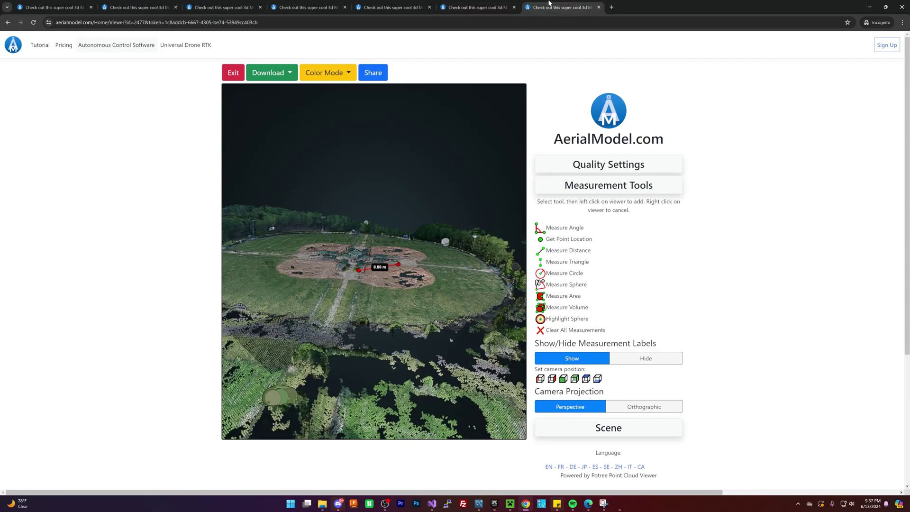
left_click(398, 3)
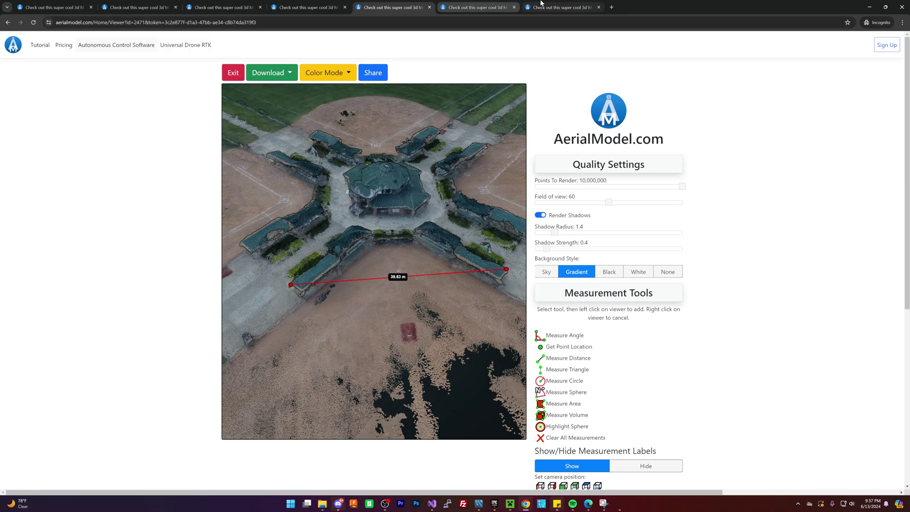
Drag the 41.42 m measurement's endpoint so it finishes at 39.54 m, then tilt the model obliquely.
left_click(559, 8)
left_click(480, 7)
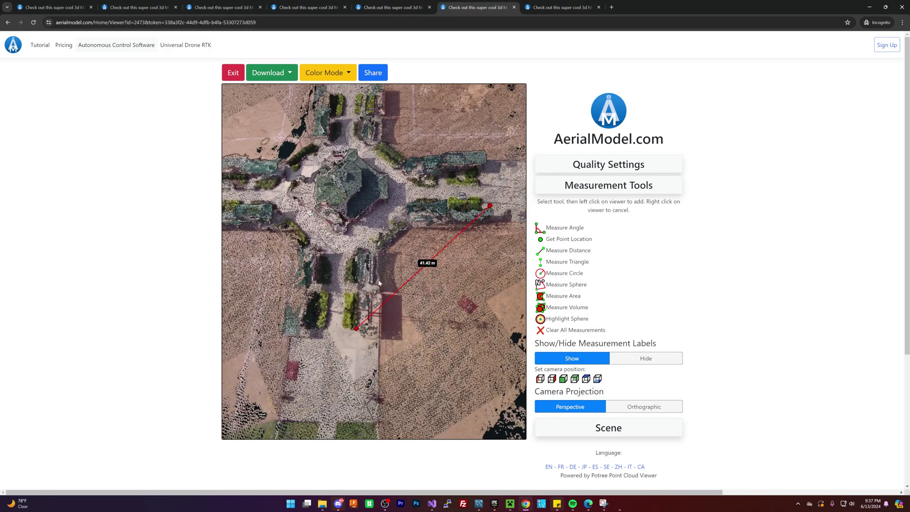
left_click_drag(352, 385, 406, 236)
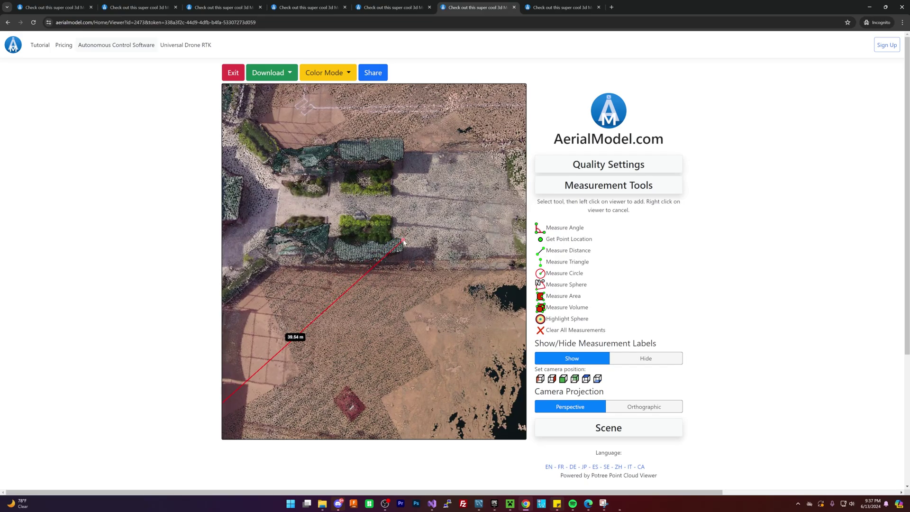
right_click(404, 242)
scroll(384, 320, "down", 5)
left_click_drag(384, 320, 386, 273)
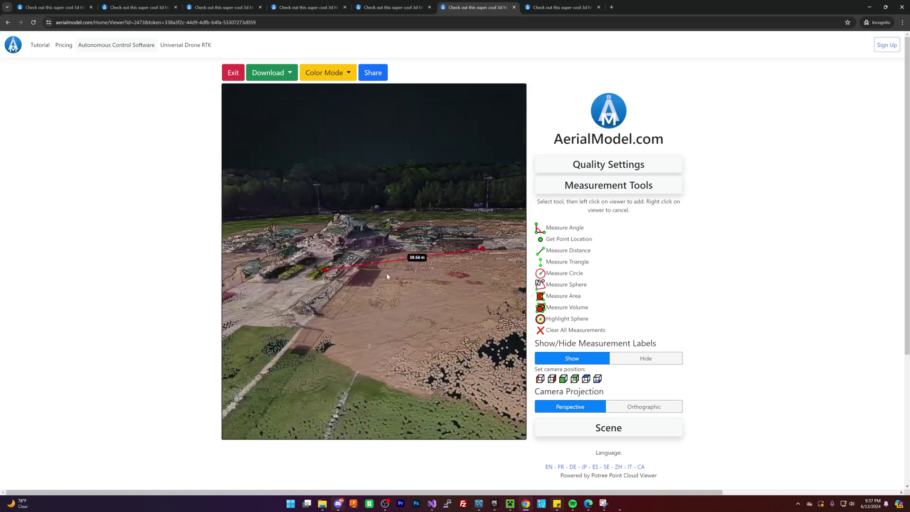
left_click(375, 4)
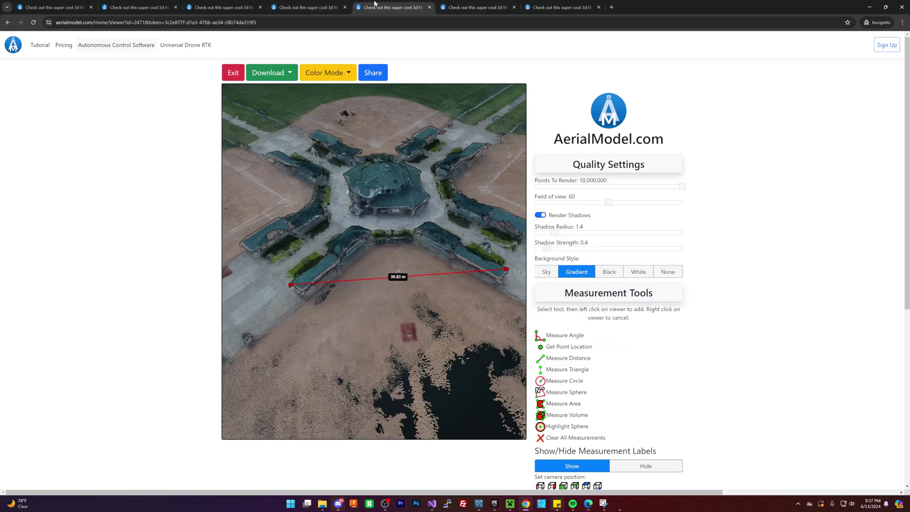
Add a 40.22 m infield distance on the 15.00 m model, then check the 39.54 m and 0.80 m models.
left_click(213, 4)
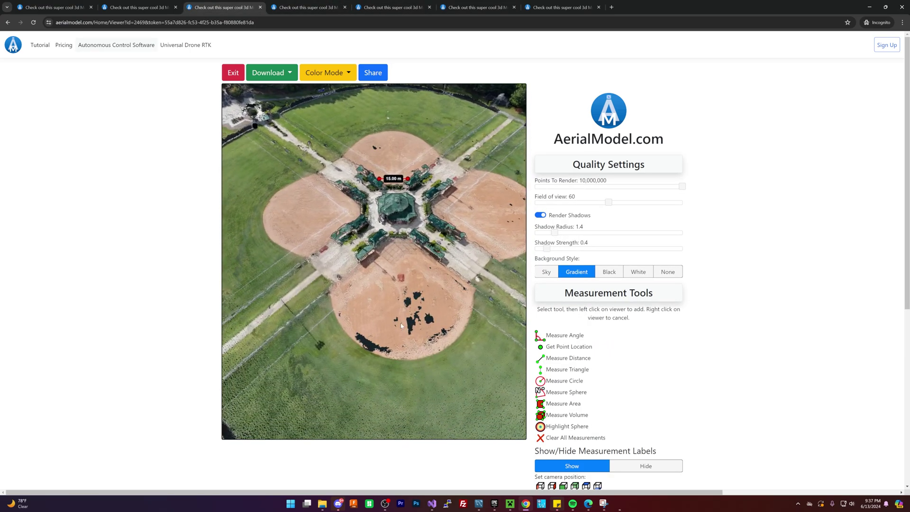
scroll(383, 227, "up", 3)
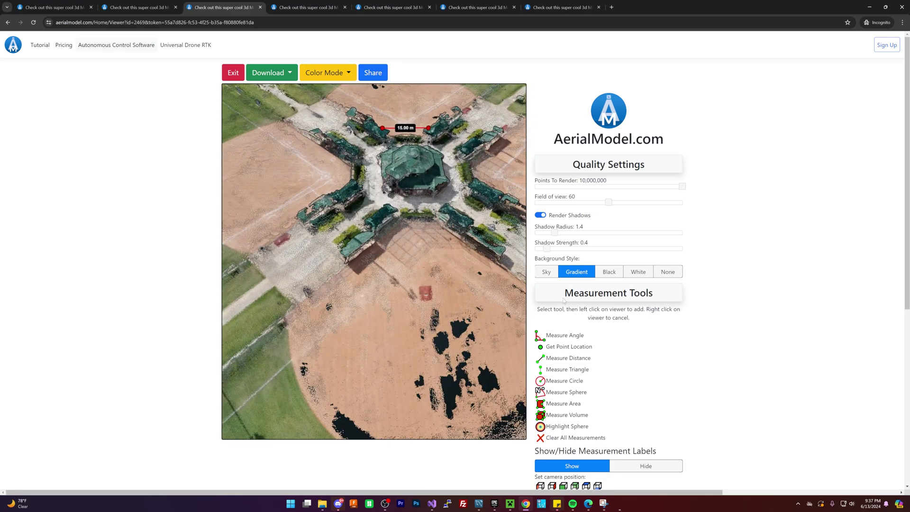
left_click(545, 361)
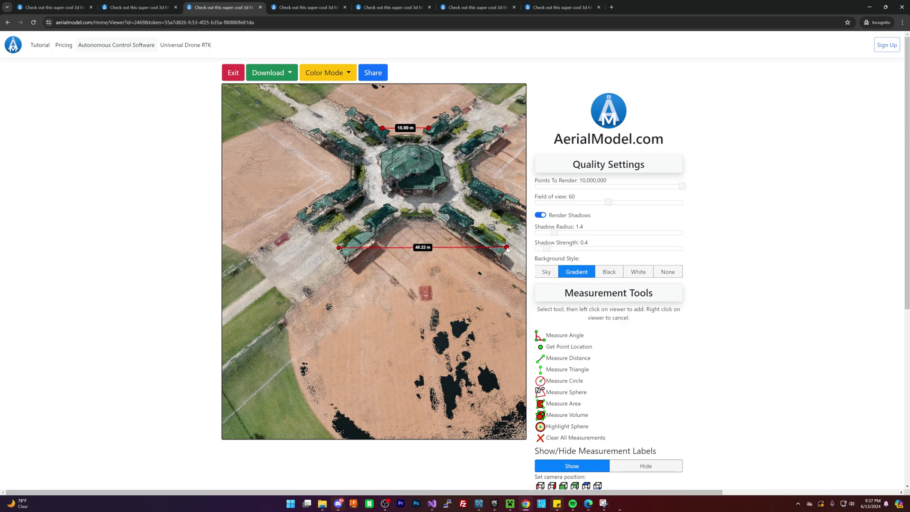
left_click(474, 7)
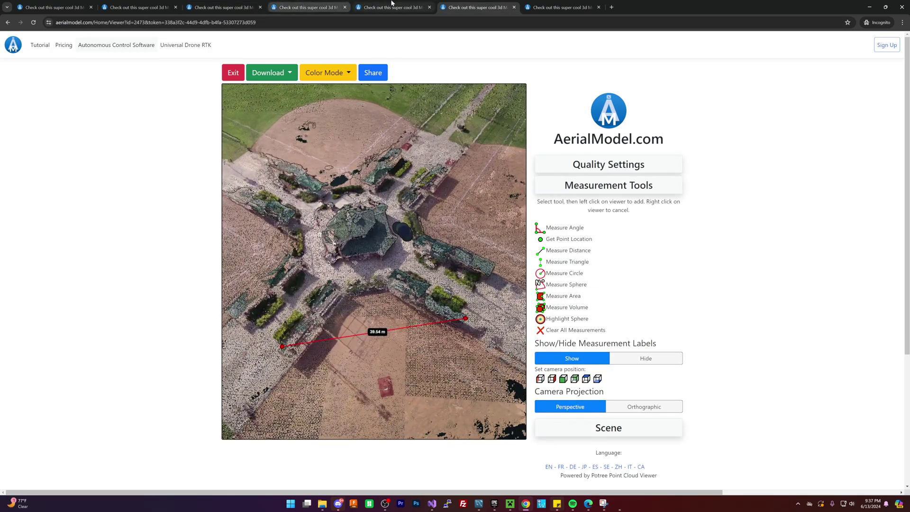
left_click(551, 6)
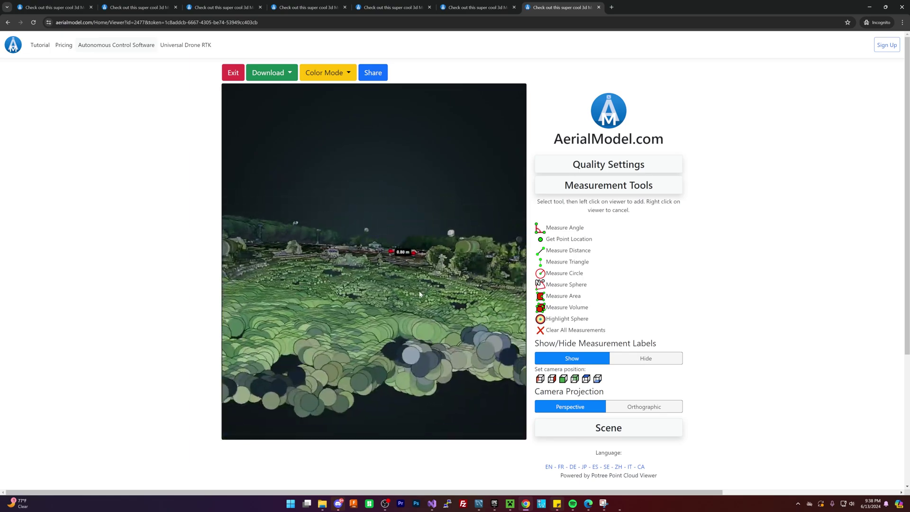
Orbit the seventh and fourth models edge-on to judge their flatness.
left_click_drag(365, 299, 463, 281)
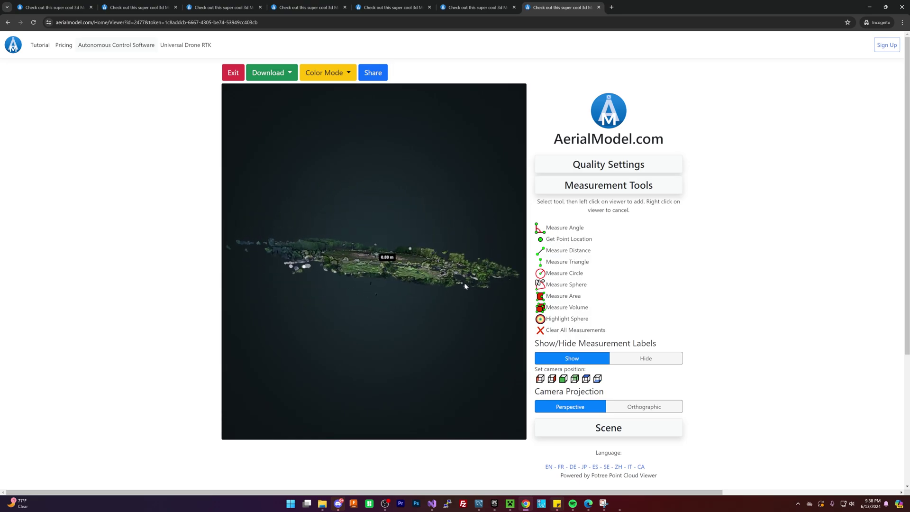
key("ctrl+4")
scroll(369, 216, "down", 3)
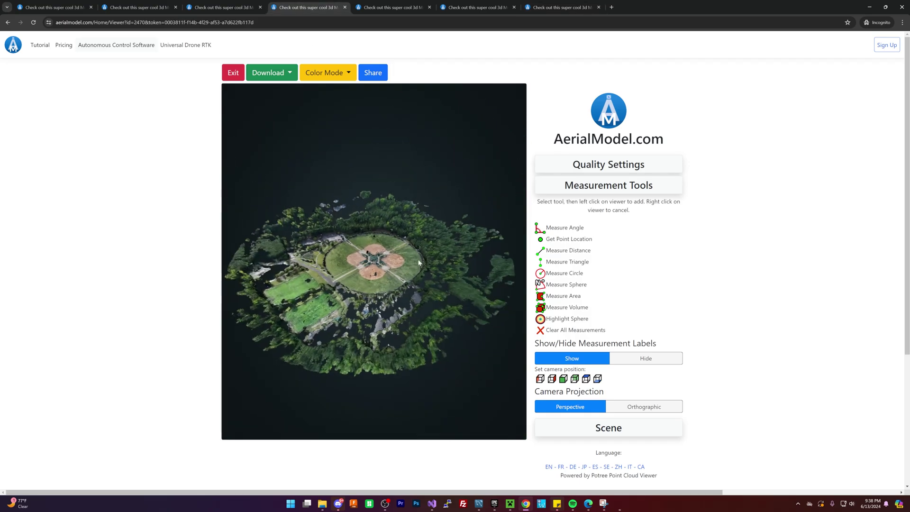
left_click_drag(369, 216, 425, 163)
View the 15.00 m model edge-on, then return to the sixth model and rotate it overhead.
left_click(239, 4)
scroll(408, 258, "down", 4)
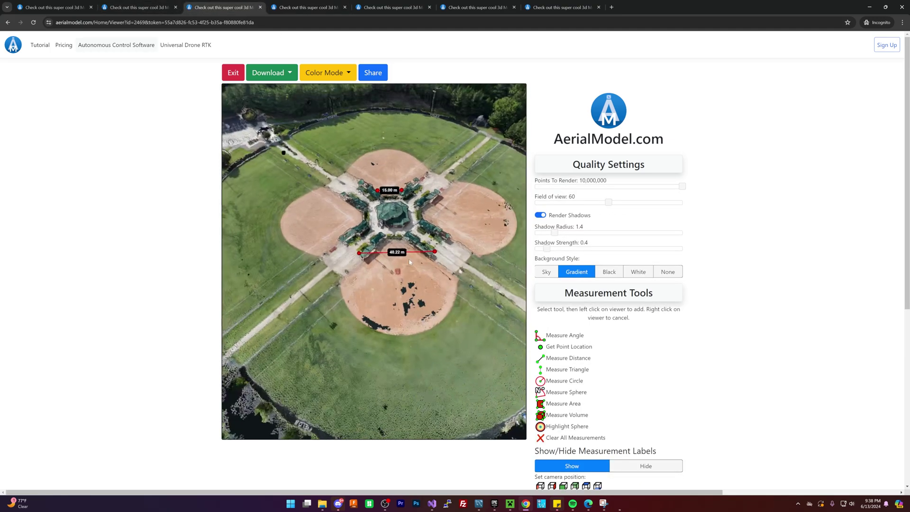
left_click_drag(409, 258, 349, 264)
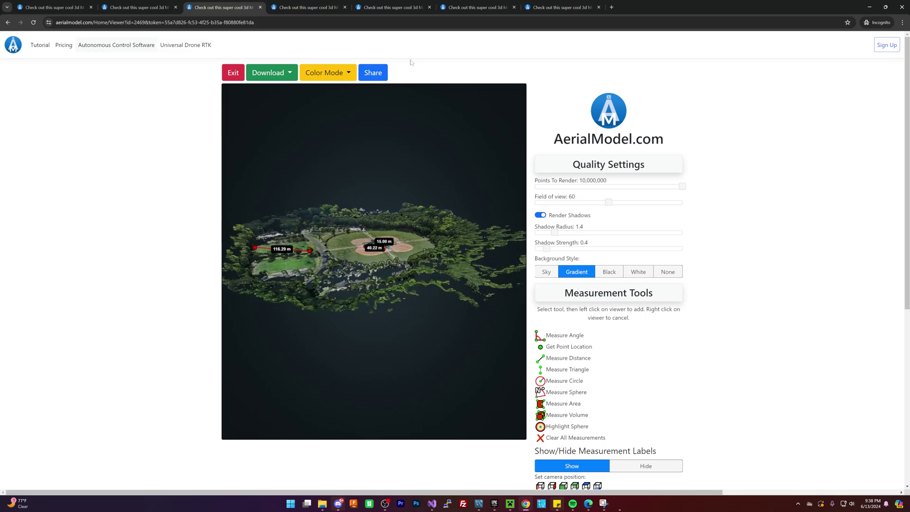
key("ctrl+Tab")
key("ctrl+Tab")
key("ctrl+Tab")
key("ctrl+Tab")
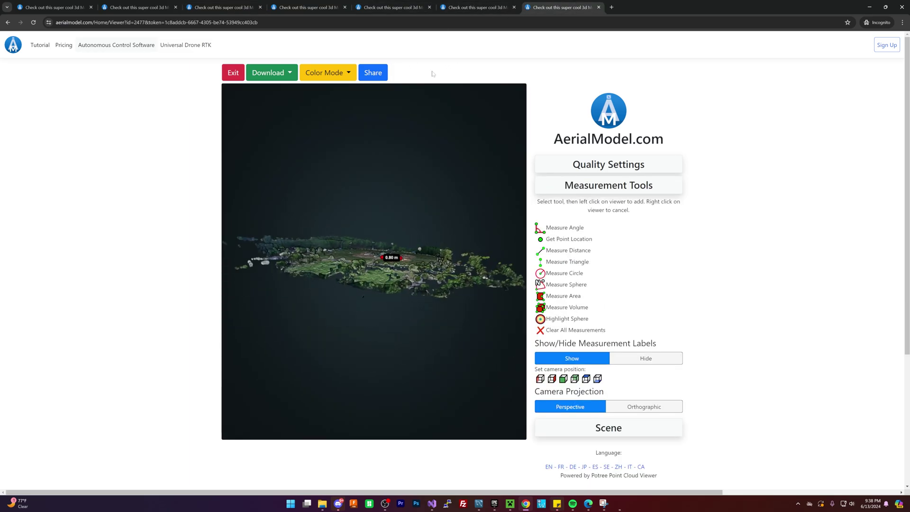
key("ctrl+shift+Tab")
left_click_drag(429, 257, 483, 301)
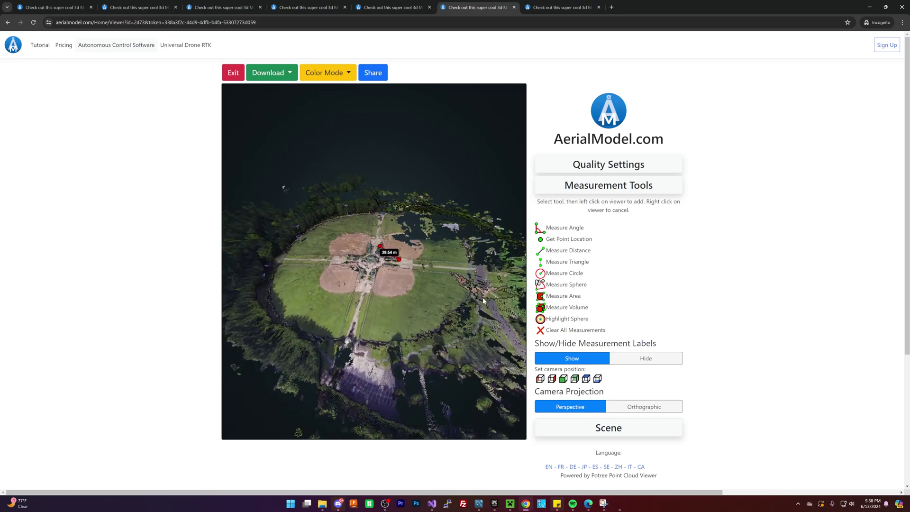
left_click(531, 3)
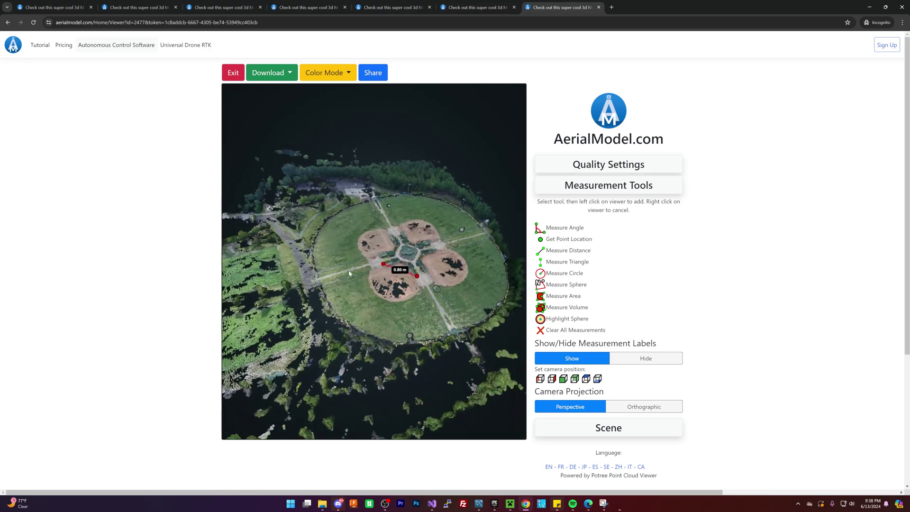
left_click_drag(344, 272, 335, 240)
scroll(370, 270, "down", 5)
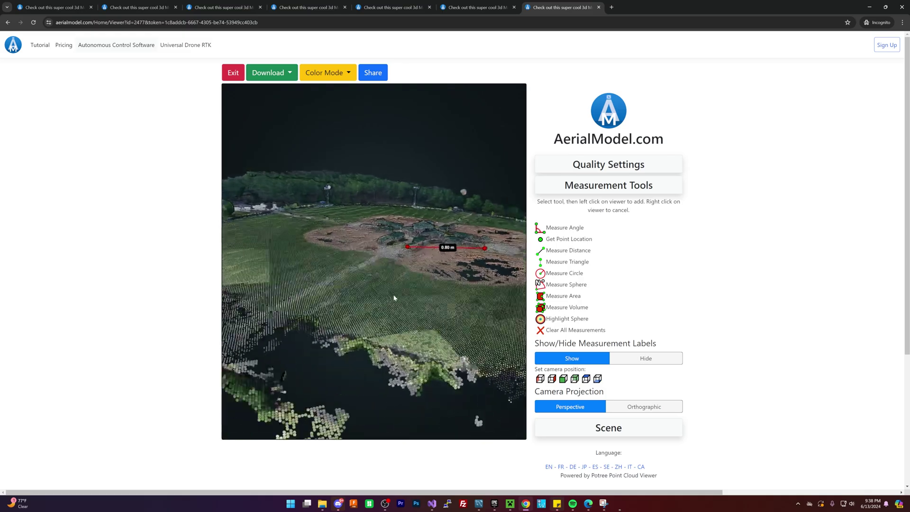
left_click_drag(394, 297, 383, 232)
scroll(427, 315, "down", 5)
scroll(427, 315, "up", 3)
scroll(414, 372, "up", 3)
scroll(380, 337, "up", 5)
scroll(356, 328, "down", 3)
scroll(397, 339, "up", 5)
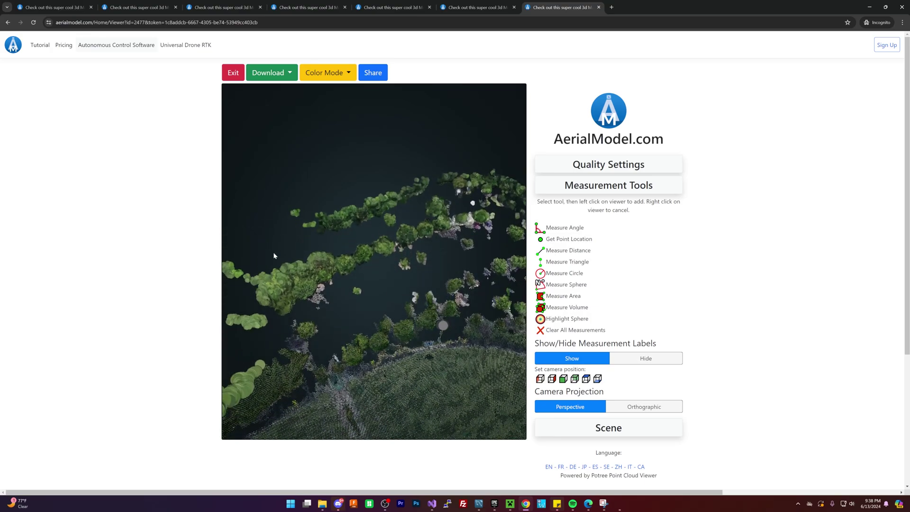
scroll(276, 257, "down", 8)
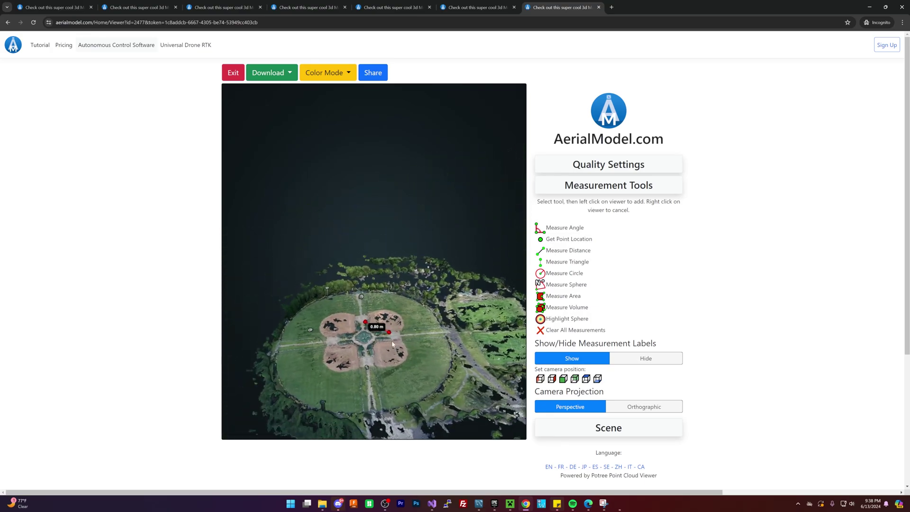
left_click_drag(391, 340, 424, 65)
Zoom in and out on the 39.54 m model, then return to the 0.80 m measurement model.
left_click(493, 6)
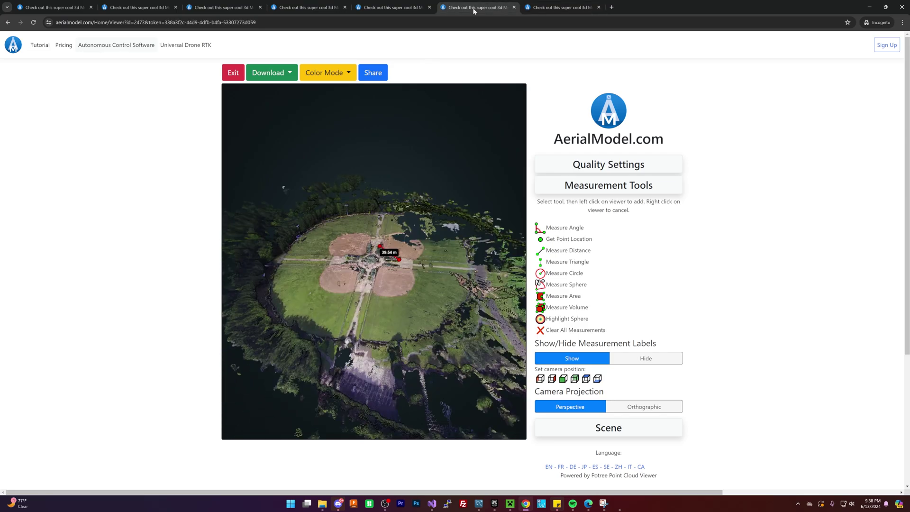
scroll(429, 213, "up", 5)
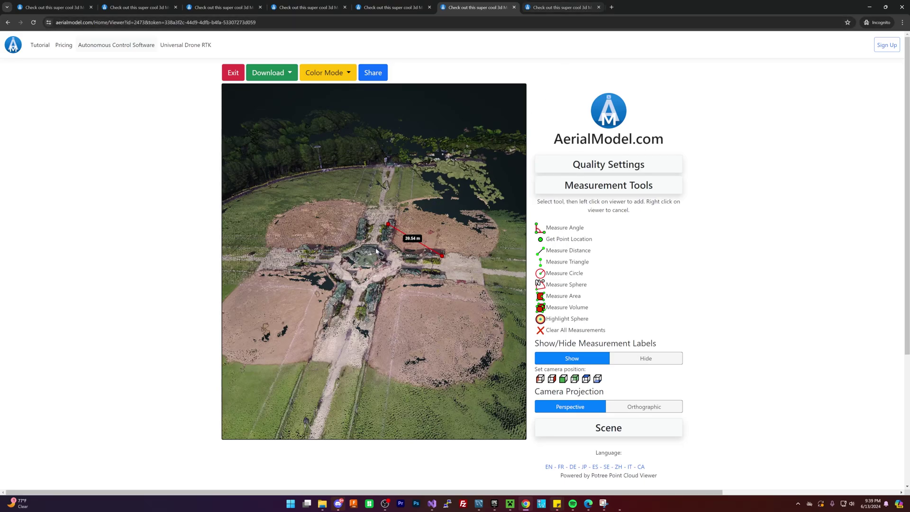
scroll(419, 243, "down", 5)
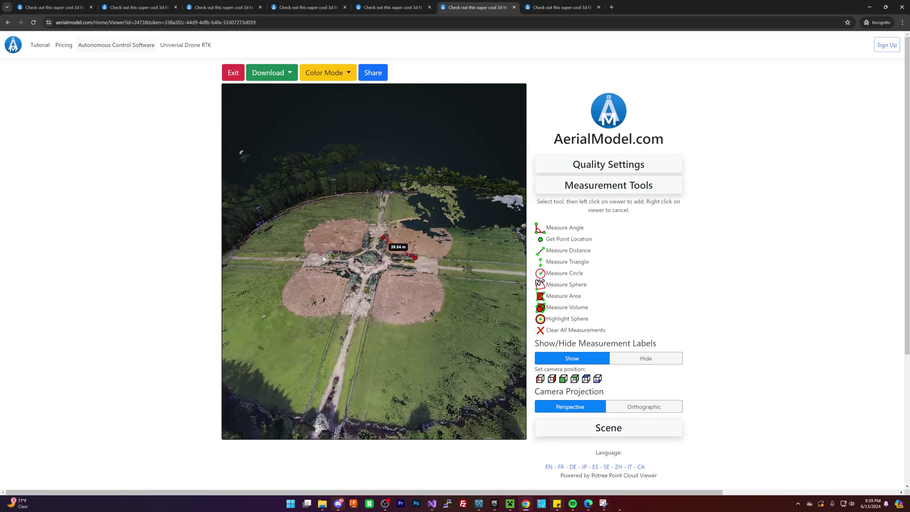
scroll(323, 263, "up", 4)
scroll(386, 234, "down", 3)
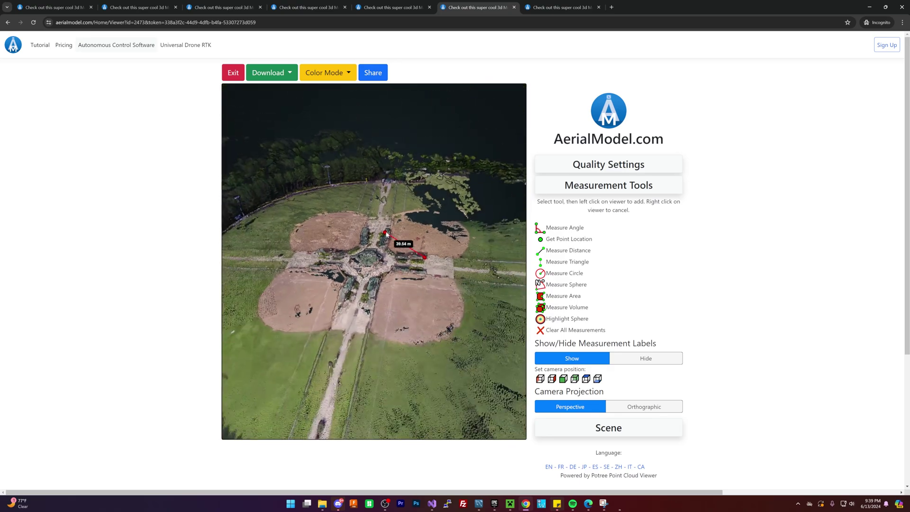
left_click(562, 7)
scroll(417, 269, "down", 2)
scroll(418, 269, "up", 8)
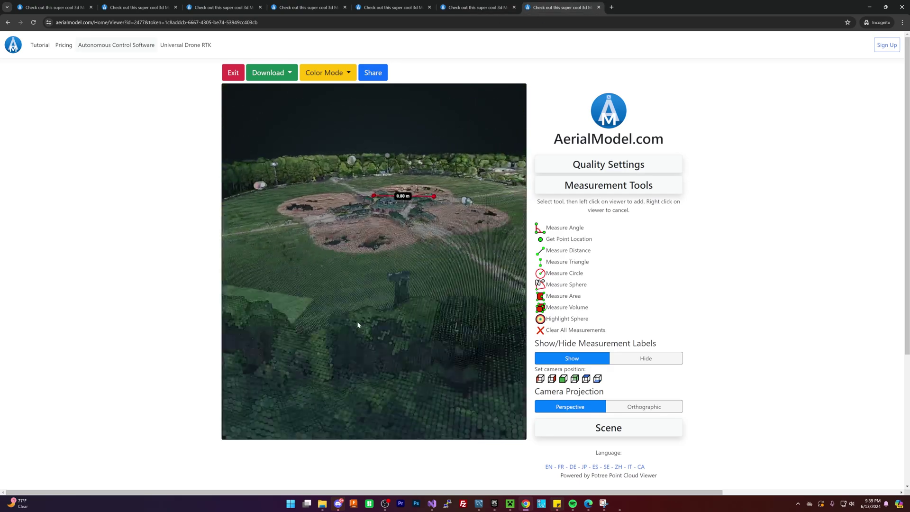
left_click_drag(358, 325, 392, 307)
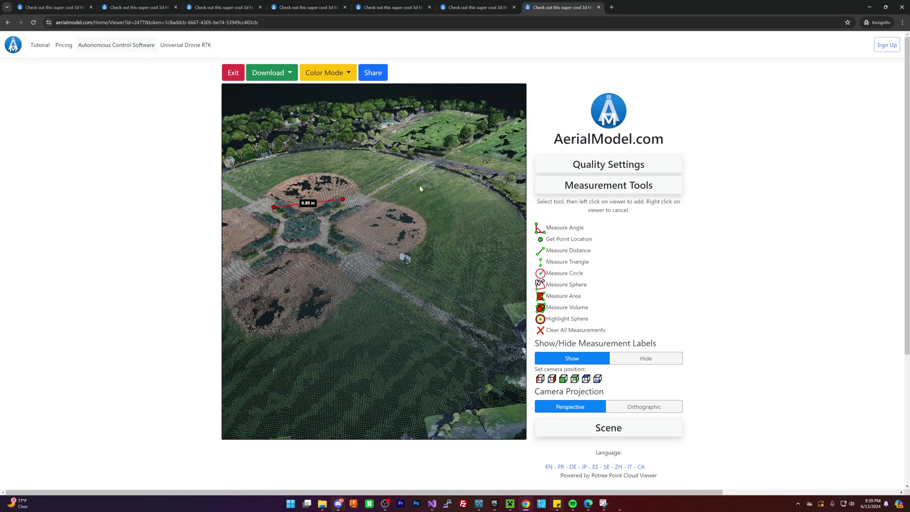
scroll(420, 180, "down", 3)
scroll(417, 248, "down", 2)
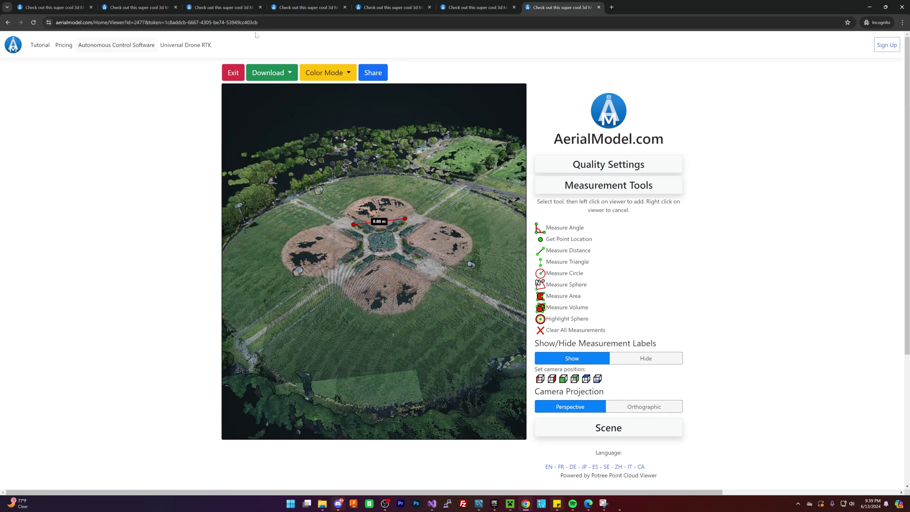
scroll(373, 283, "down", 3)
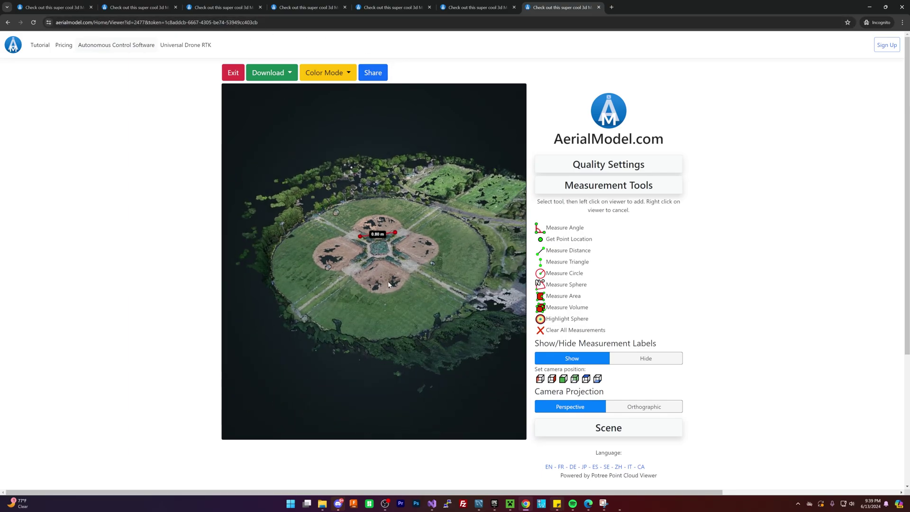